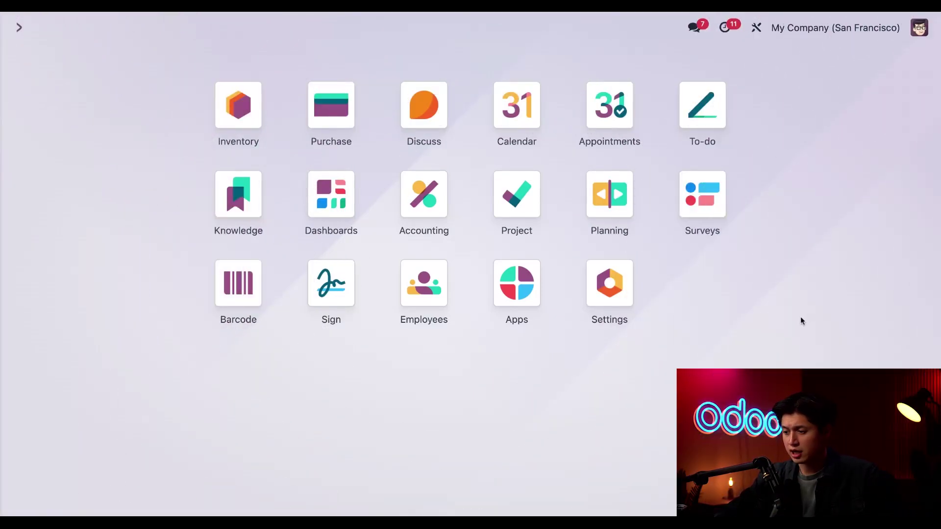
Open Inventory Settings and check that the Warehouse section has Storage Locations and Multi-Step Routes ticked
left_click(238, 105)
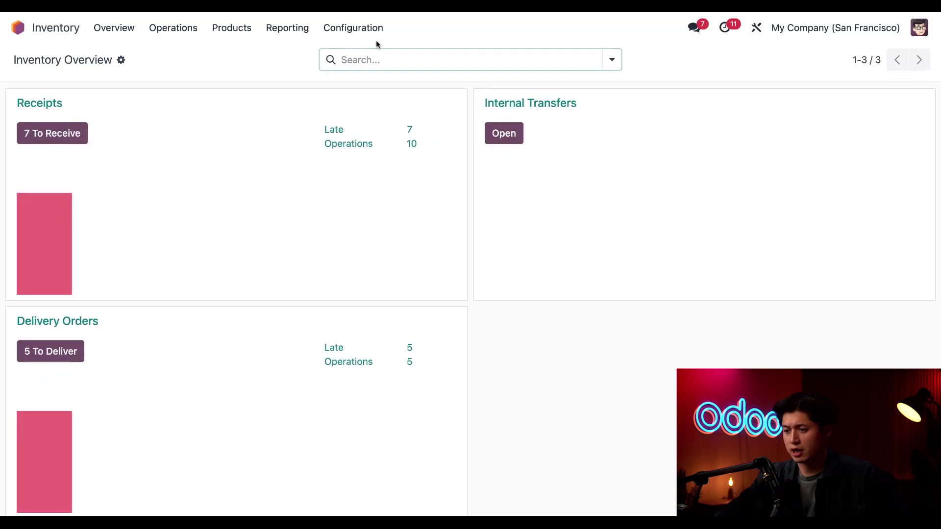
left_click(365, 32)
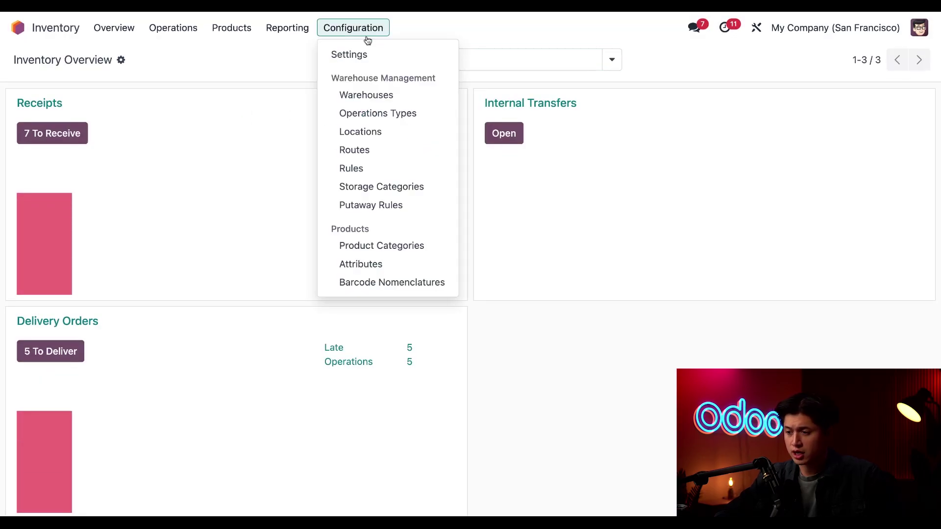
left_click(386, 57)
scroll(422, 288, "down", 20)
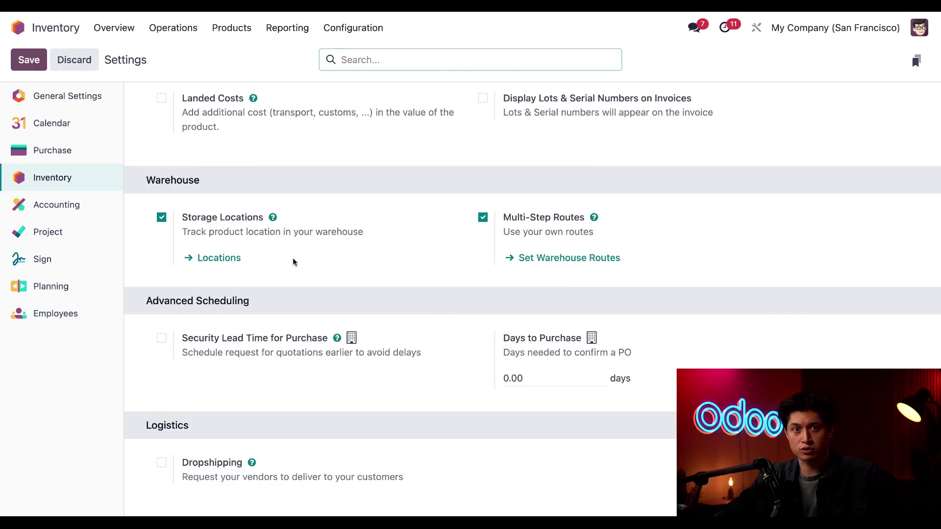
mouse_move(304, 266)
mouse_move(391, 265)
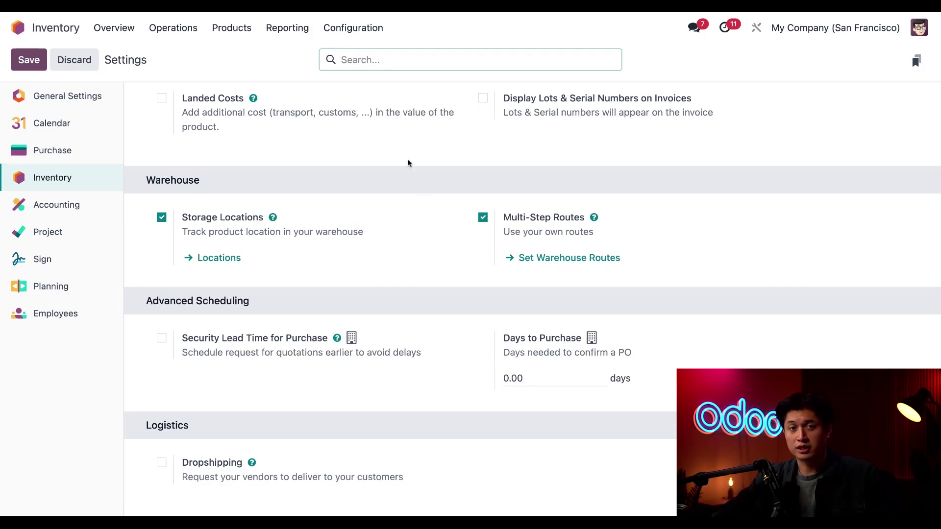
Open the Locations list from the Inventory Configuration menu
left_click(361, 31)
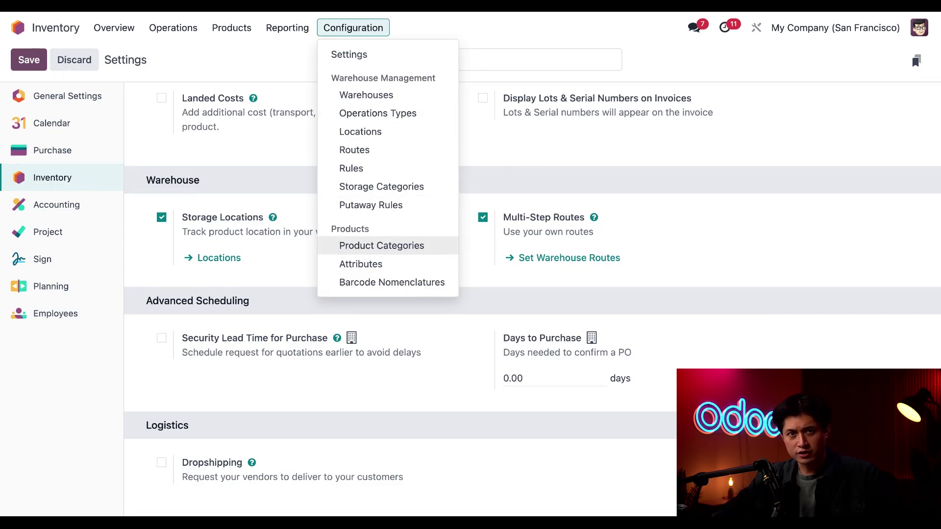
left_click(395, 139)
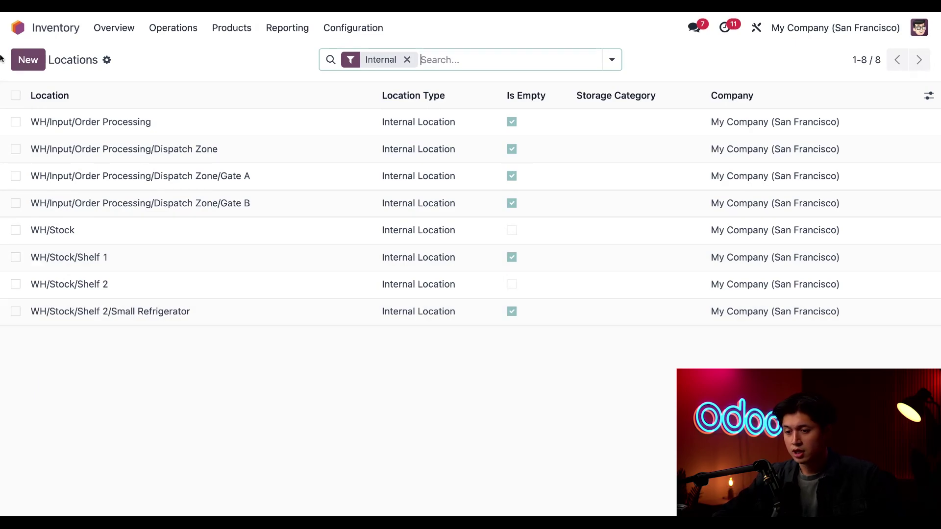
Create a location named 'music' with parent WH/Stock and save it
left_click(36, 61)
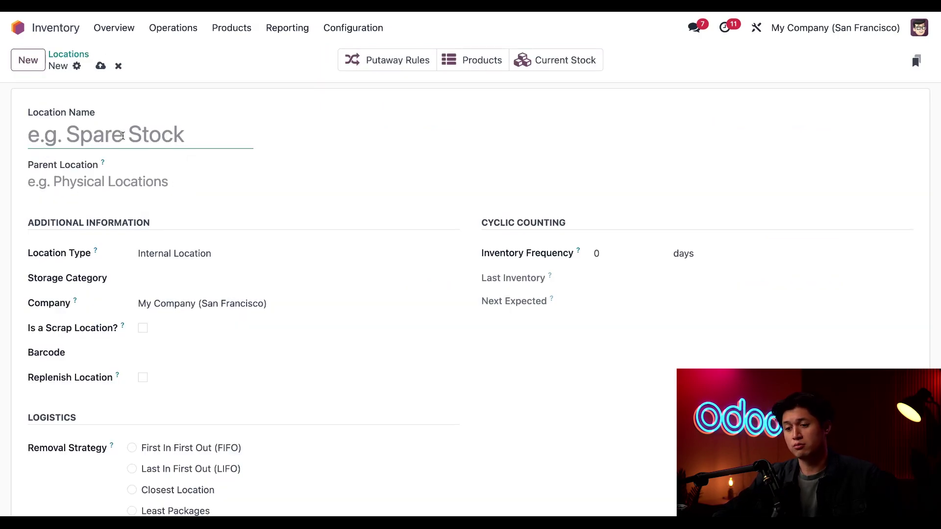
type("music")
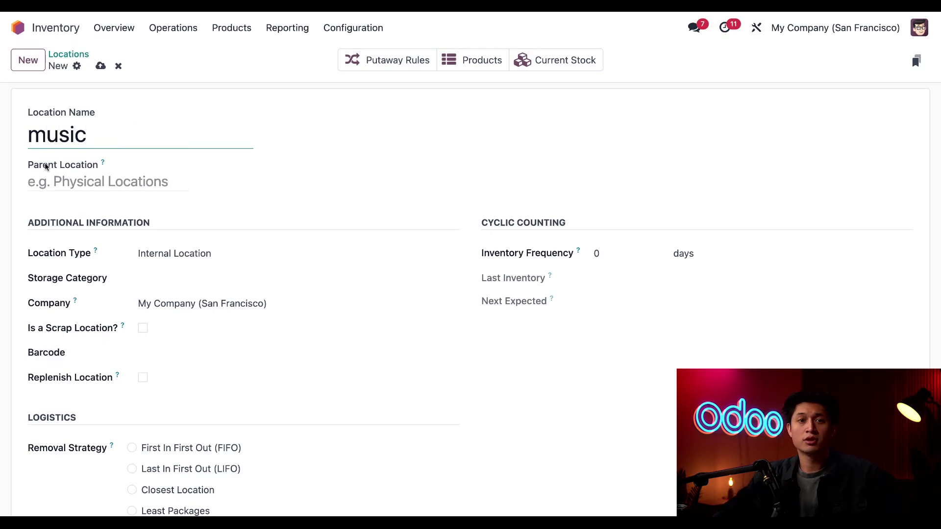
left_click(75, 182)
type("wh")
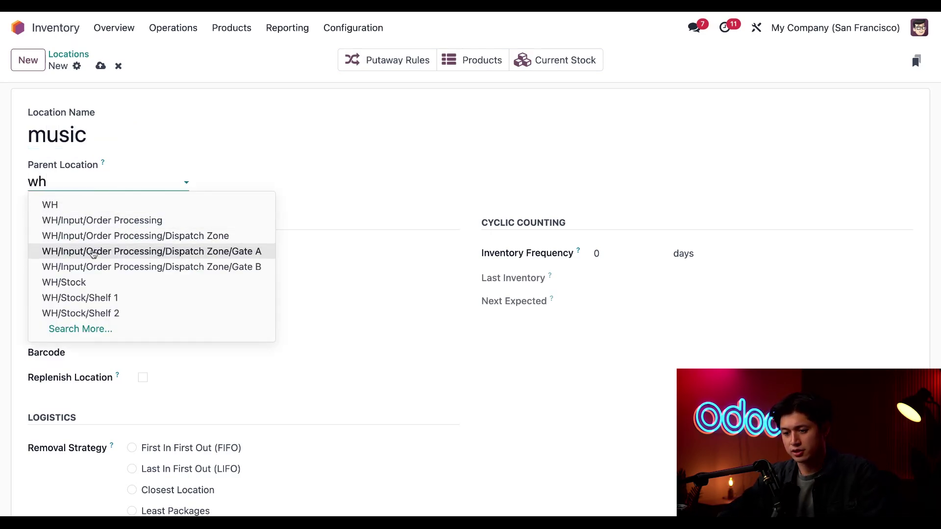
left_click(91, 282)
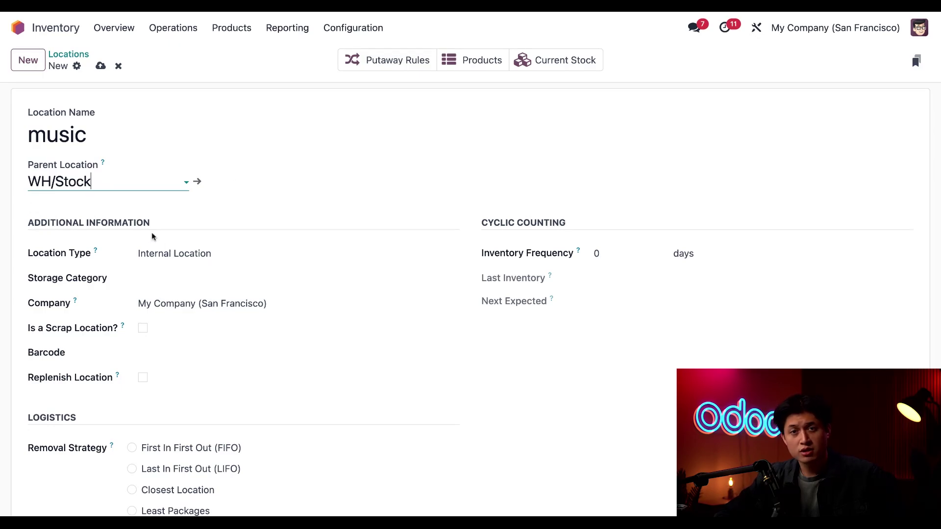
left_click(69, 56)
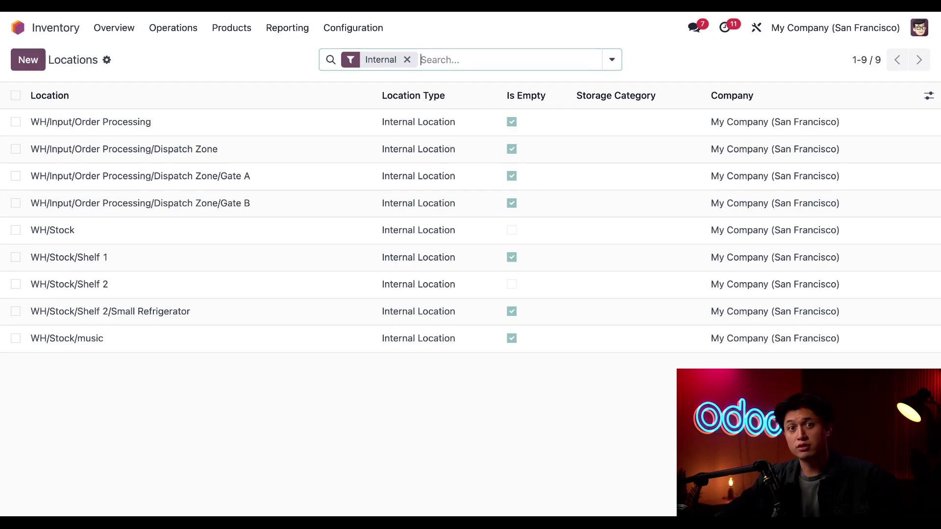
Add a new putaway rule with arrival location WH/Stock and product Vinyl Record
left_click(353, 34)
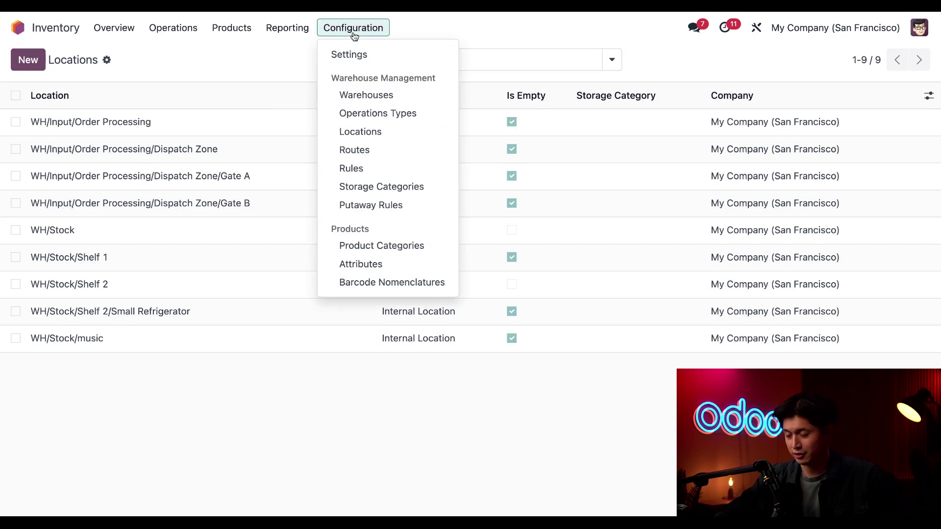
left_click(390, 206)
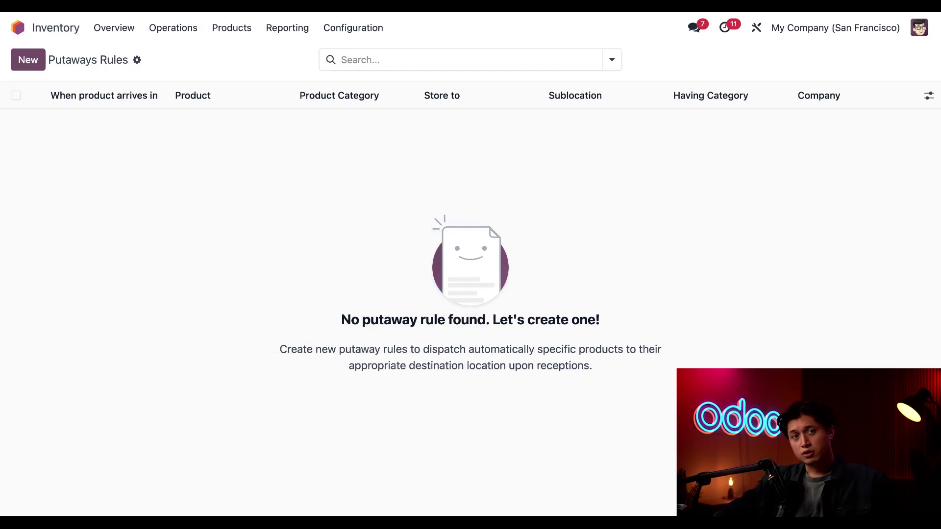
left_click(36, 66)
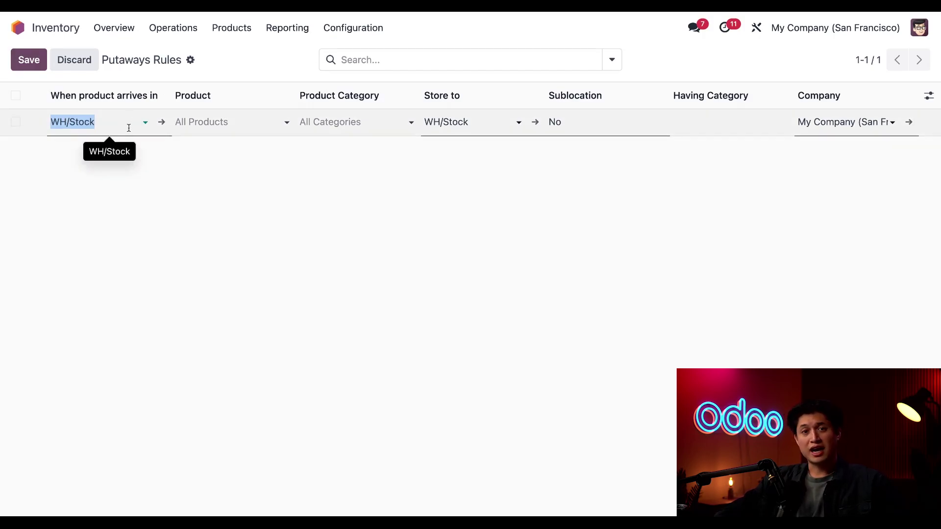
left_click(128, 128)
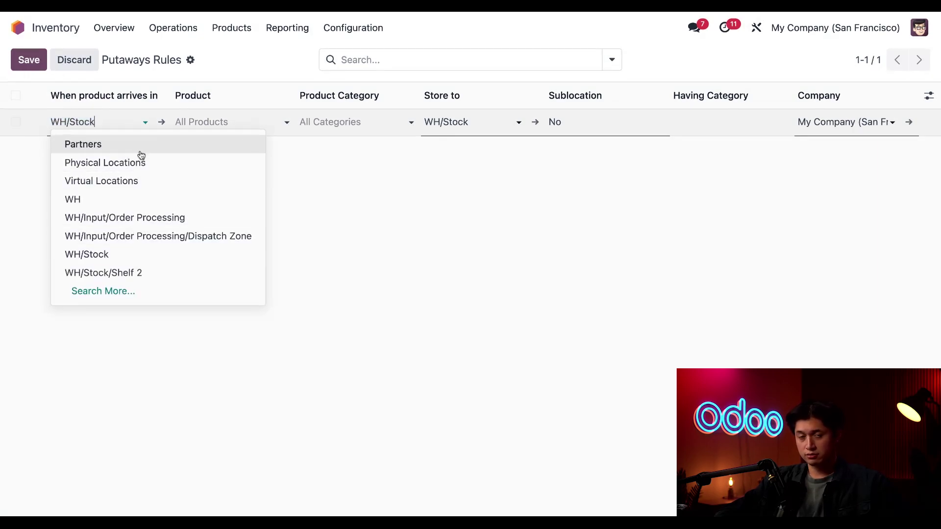
left_click(107, 255)
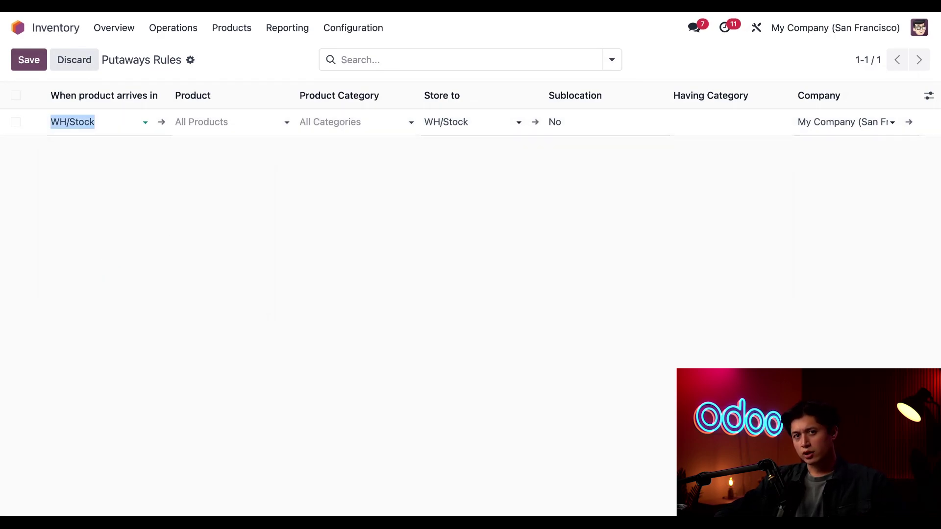
left_click(252, 123)
type("viny")
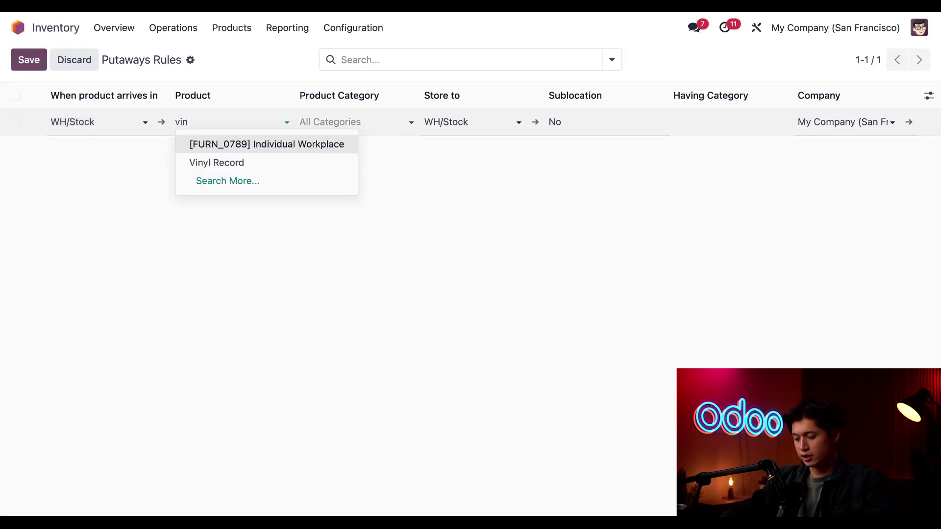
left_click(250, 149)
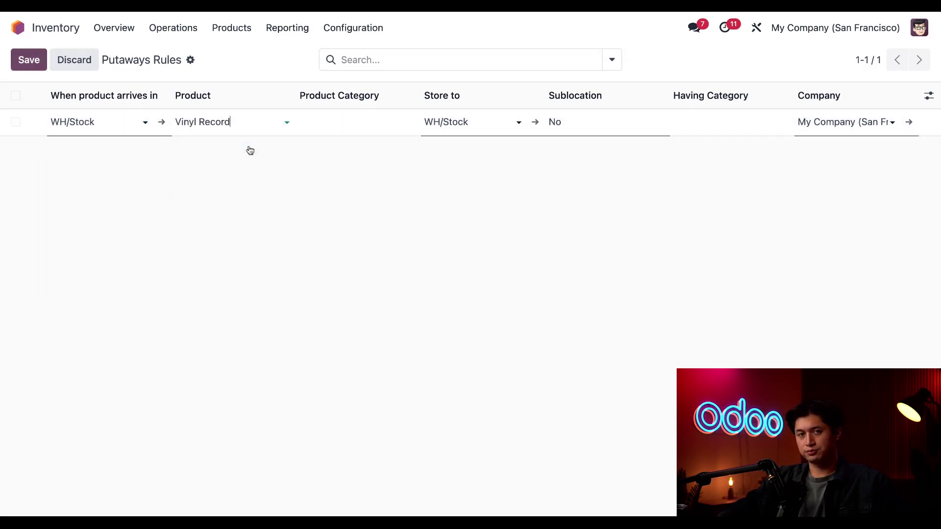
Set the Vinyl Record rule to store in WH/Stock/music with sublocation No, and save
left_click(467, 123)
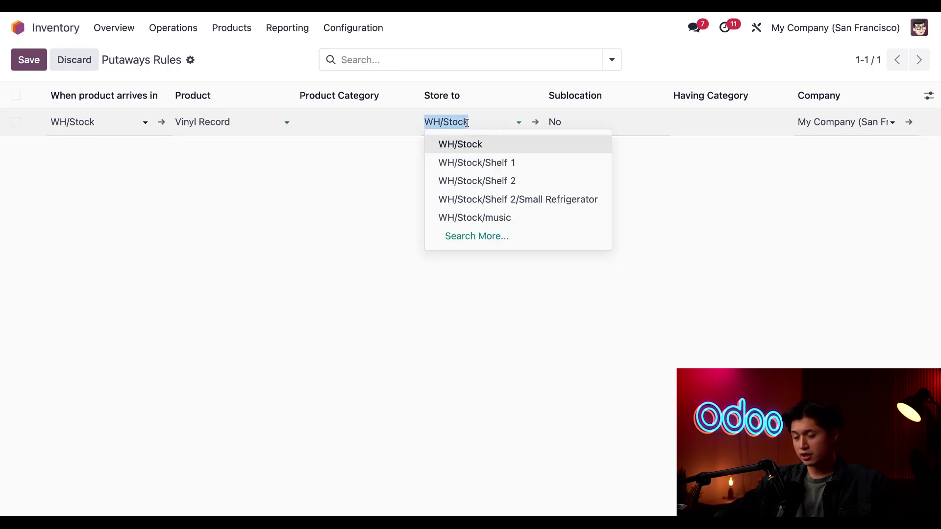
left_click(524, 223)
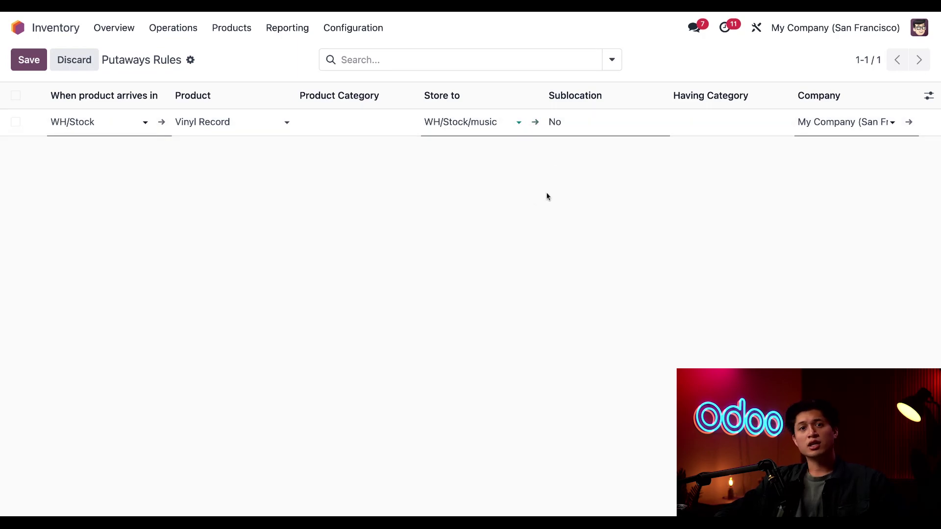
left_click(595, 129)
left_click(603, 139)
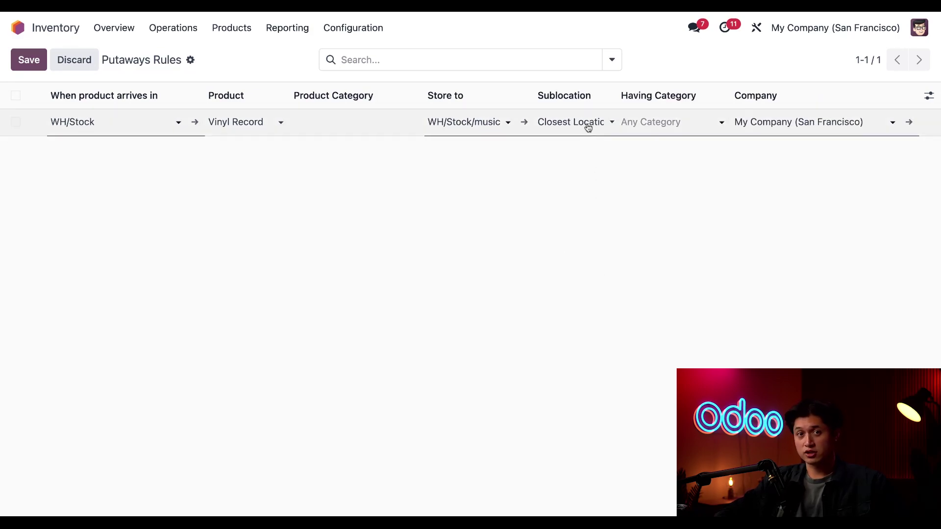
left_click(508, 252)
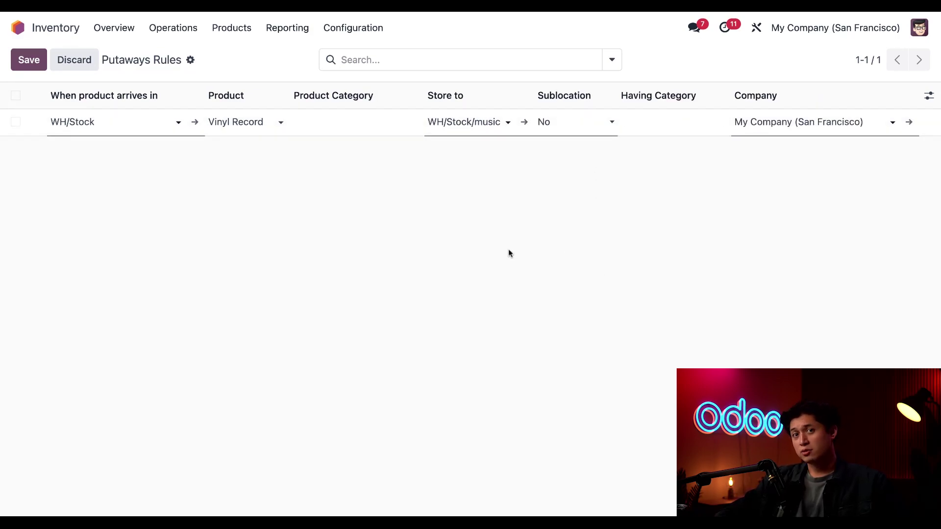
left_click(28, 64)
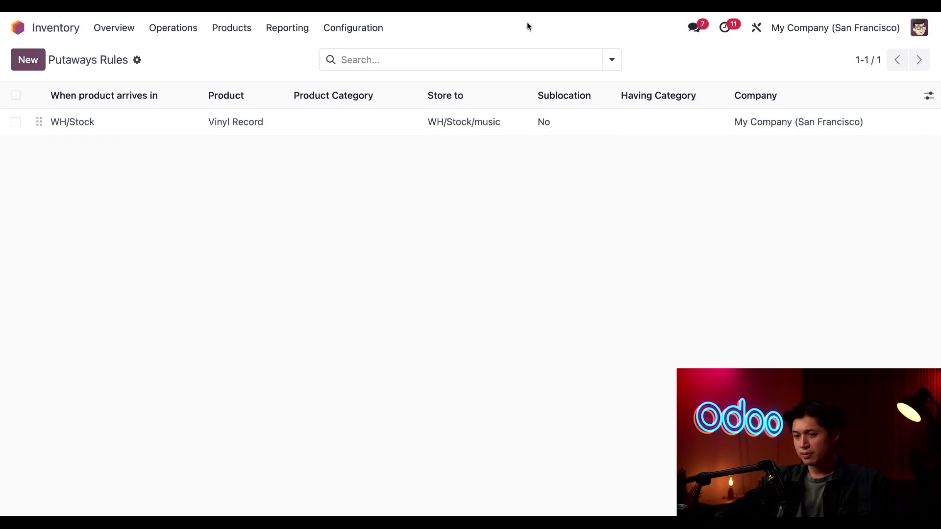
Add a putaway rule sending category All / Saleable / Music to WH/Stock/music
left_click(41, 63)
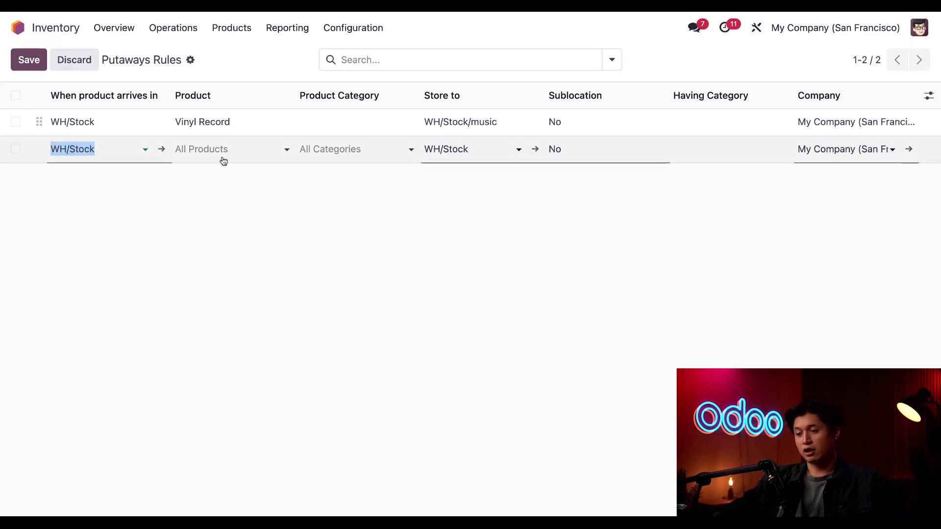
left_click(365, 149)
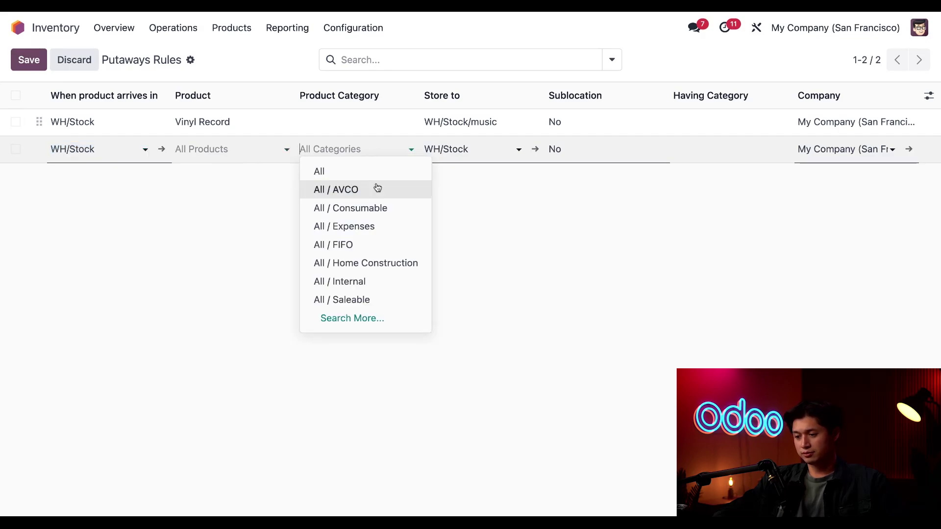
type("mus")
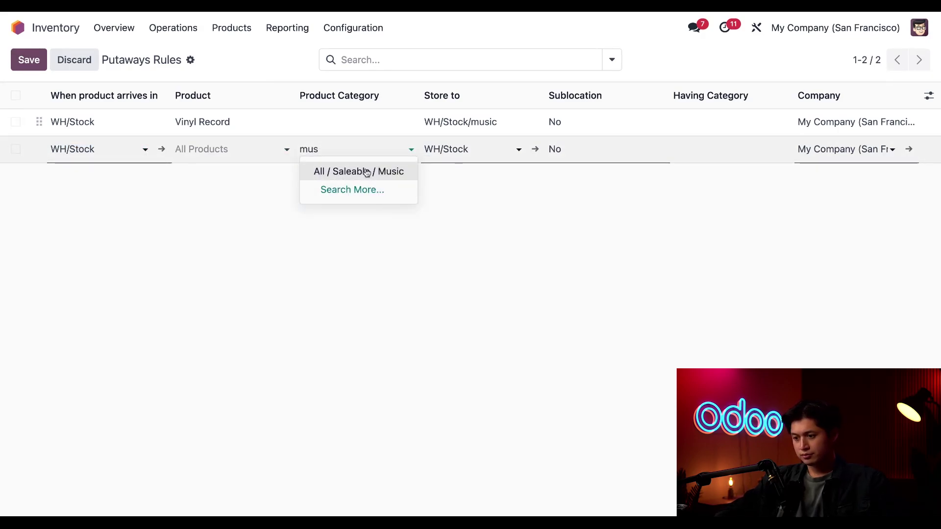
left_click(368, 172)
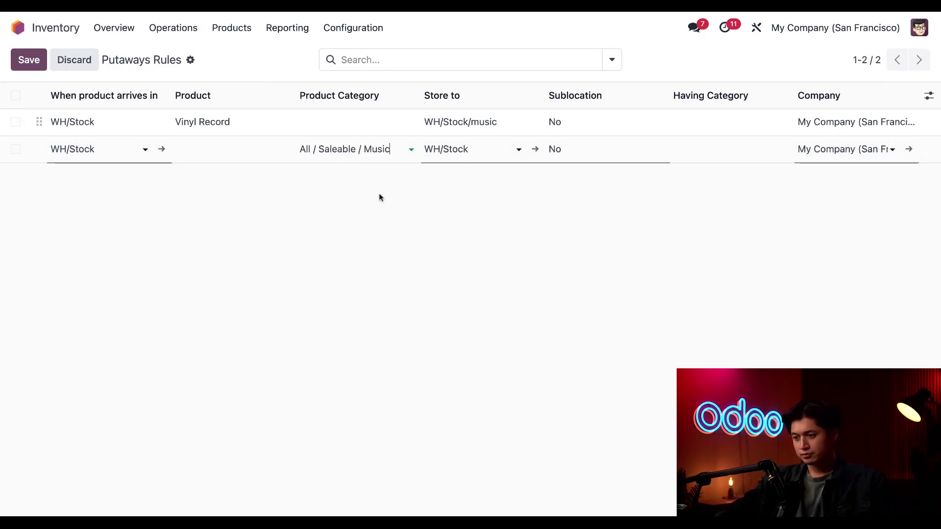
left_click(473, 148)
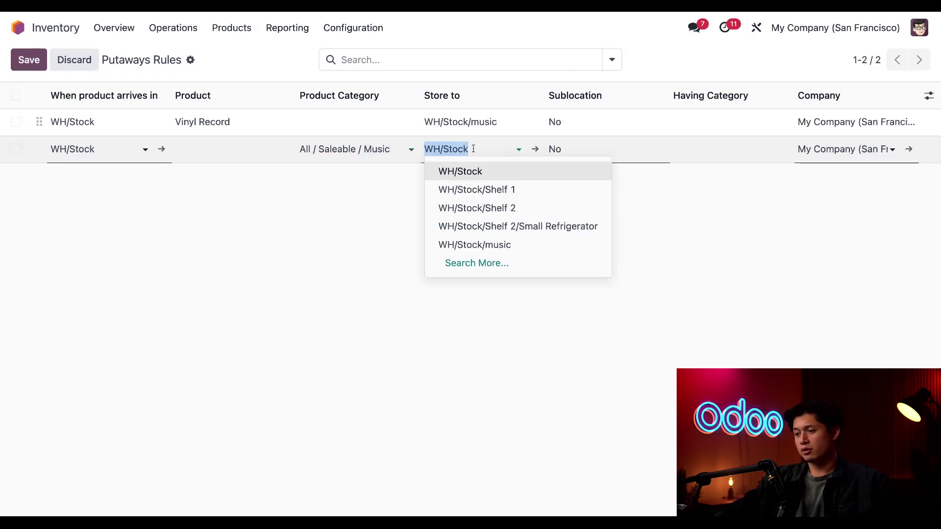
left_click(475, 243)
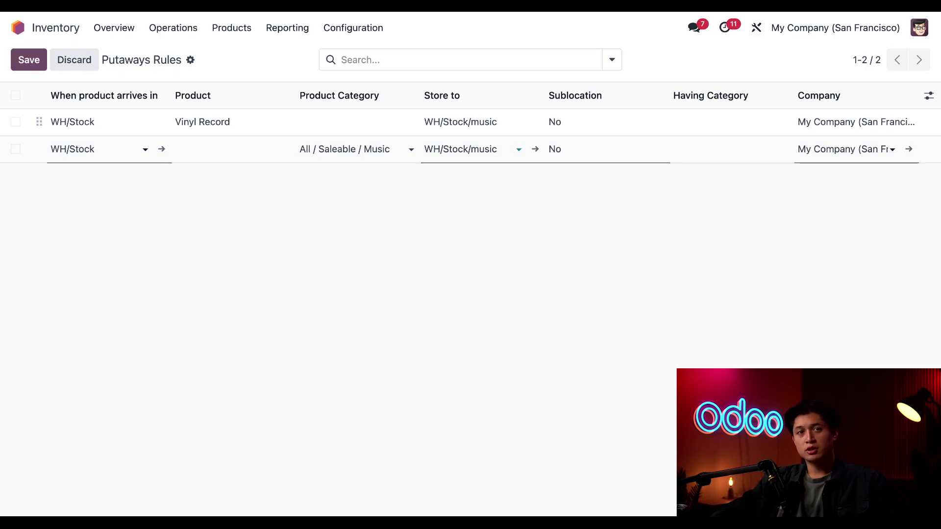
Start a new Purchase request for quotation with vendor Port of Sound
left_click(44, 30)
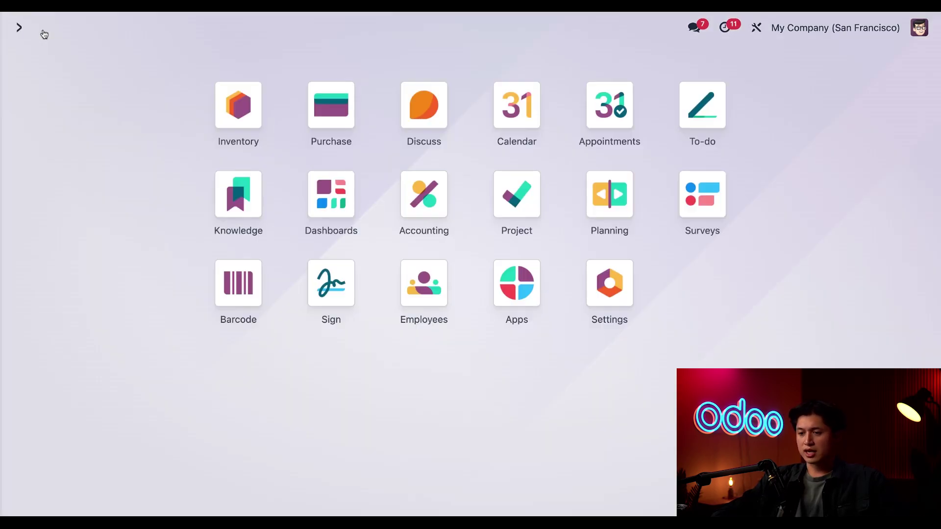
left_click(319, 124)
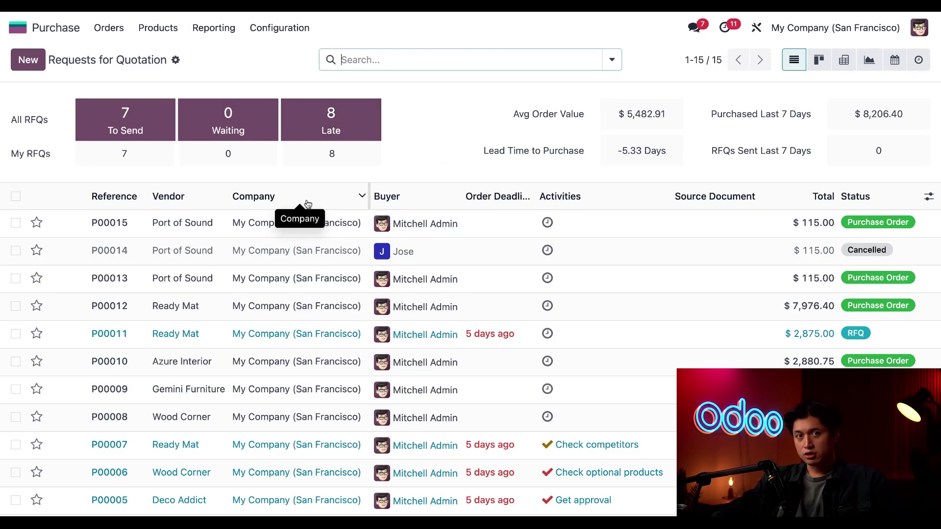
left_click(38, 61)
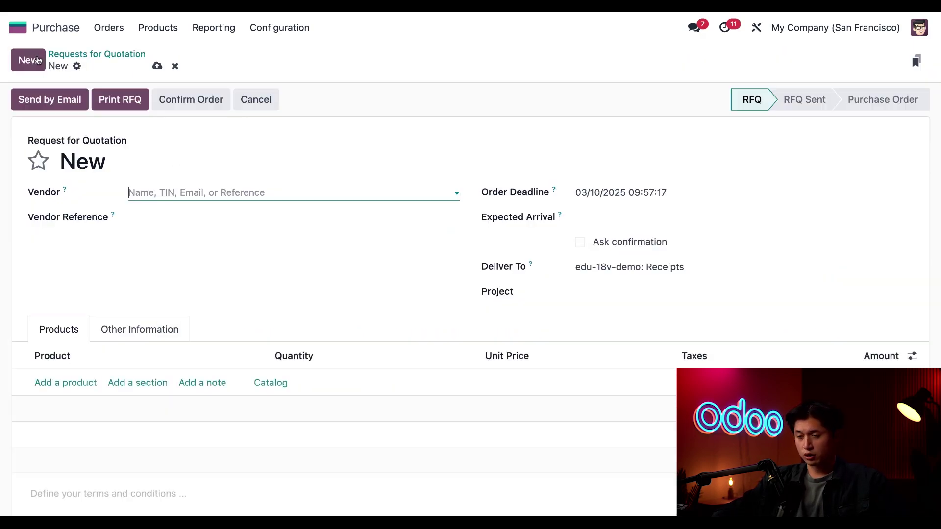
left_click(188, 187)
type("port")
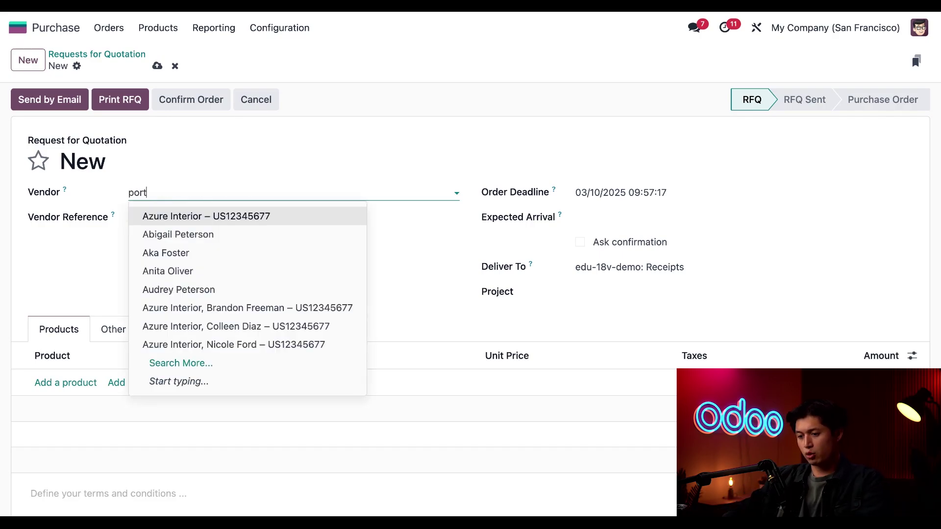
left_click(197, 222)
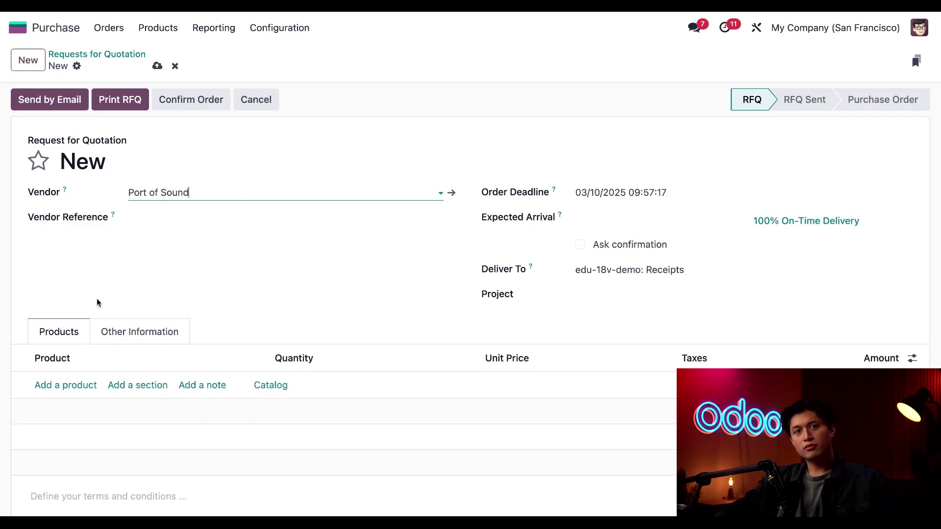
Add 10 Vinyl Record to the order and confirm it as a purchase order
left_click(68, 386)
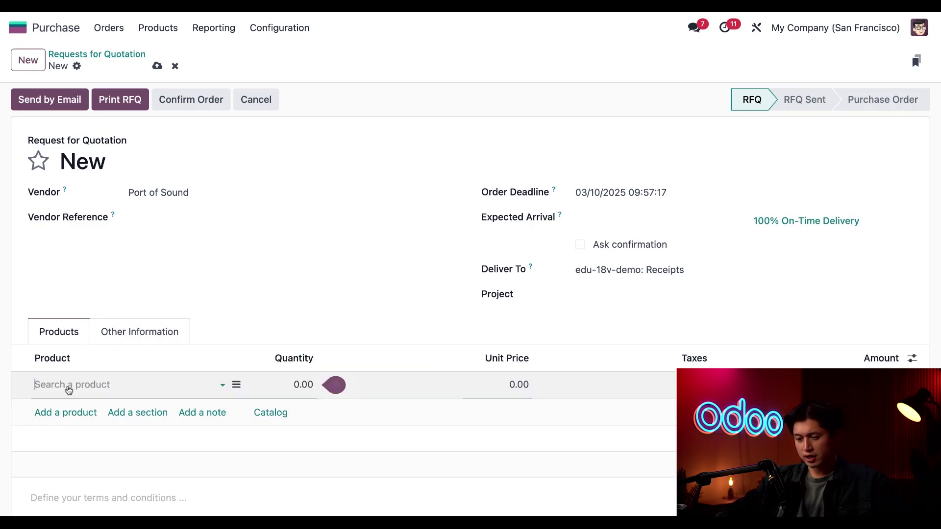
type("vinyl")
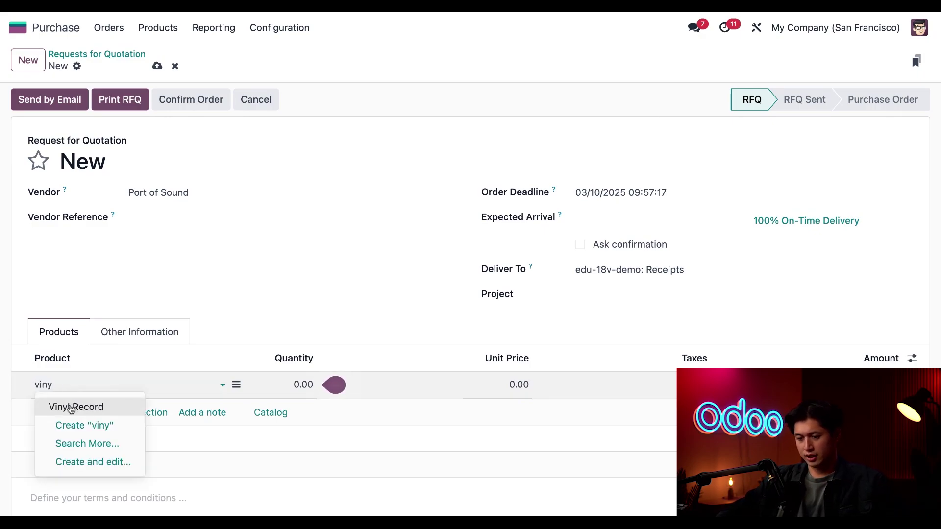
left_click(69, 406)
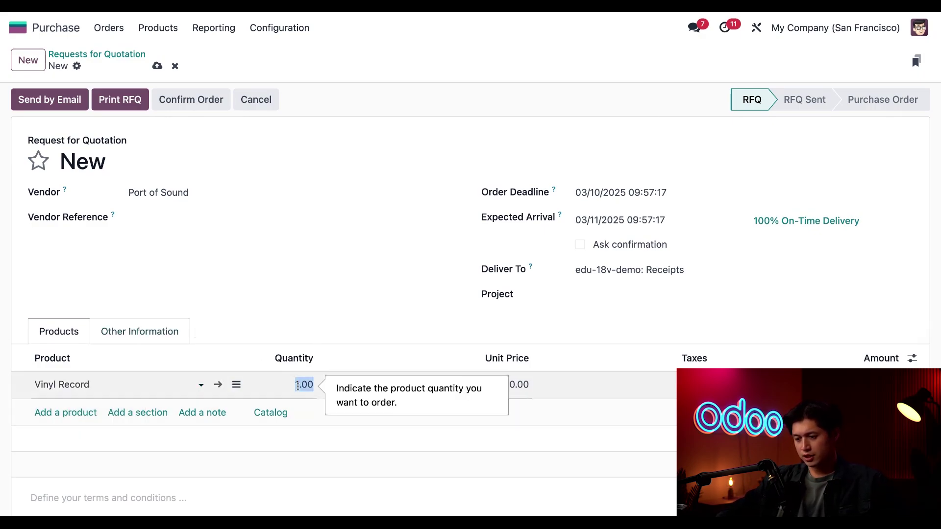
type("10")
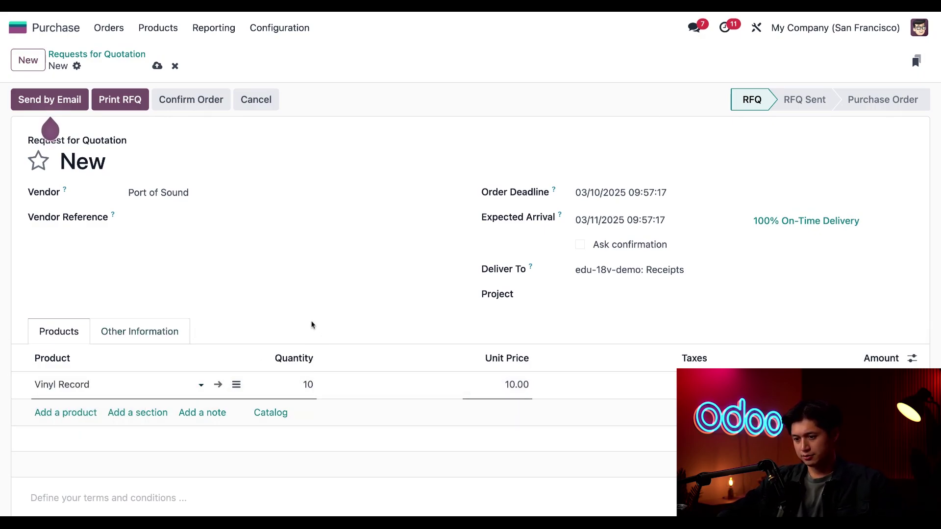
left_click(312, 324)
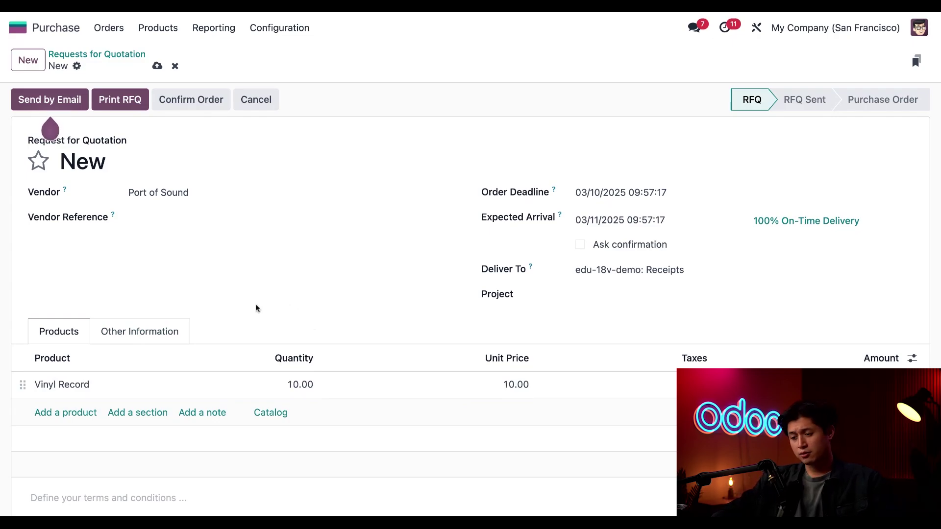
left_click(201, 105)
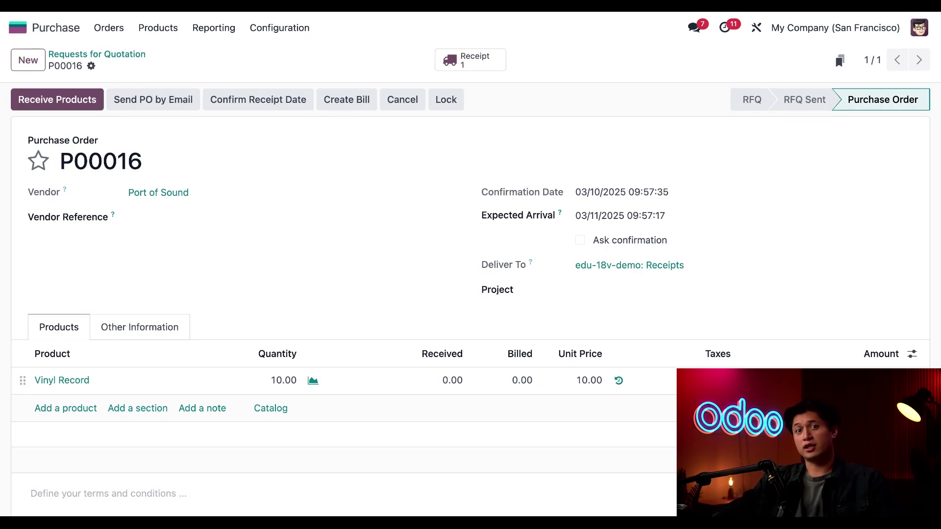
Open receipt WH/IN/00013's moves to confirm the 10 Vinyl Record go to WH/Stock/music
left_click(488, 68)
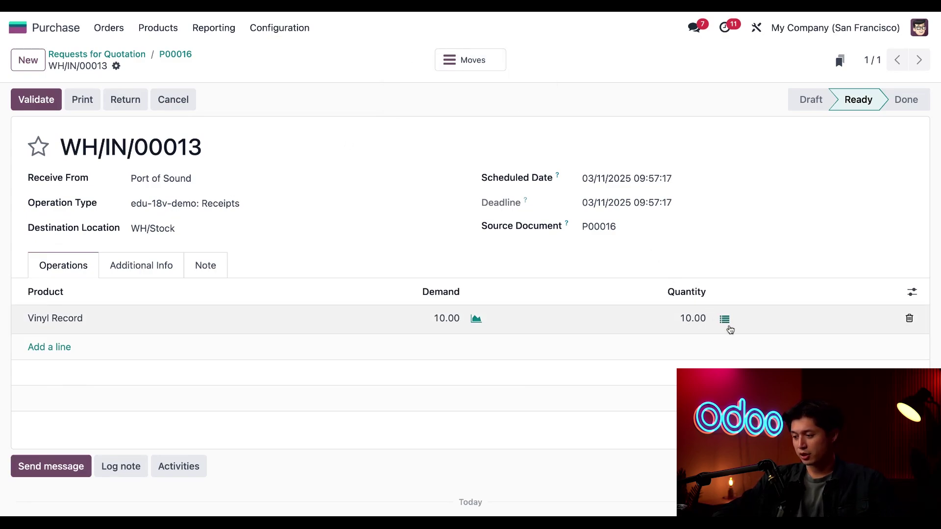
left_click(476, 64)
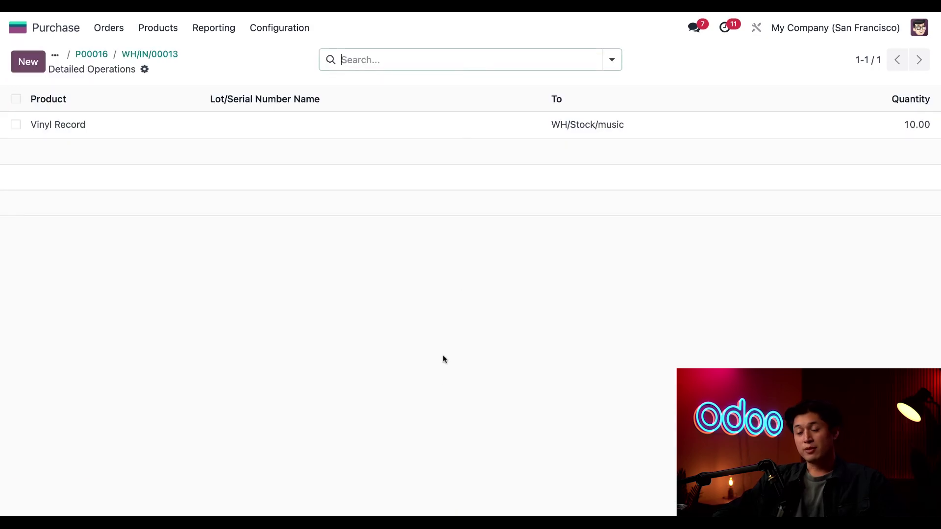